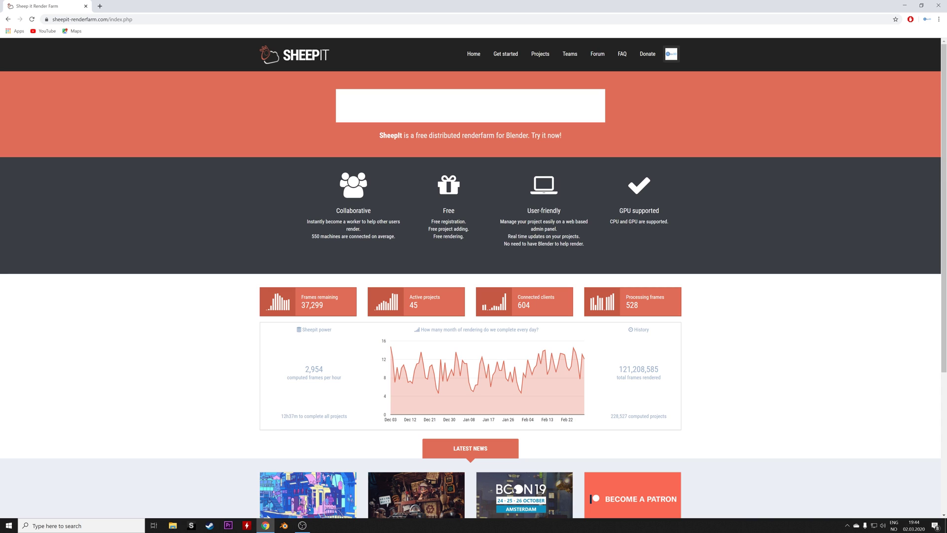
From Get started, choose Earth8K.blend in the Blender > Earth folder as the project file.
{"action": "left_click", "coordinate": [501, 59]}
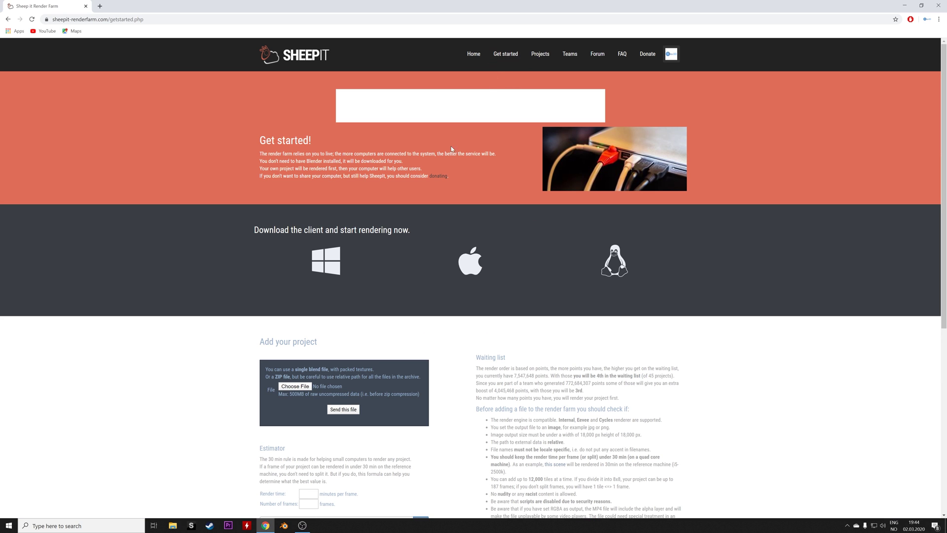
{"action": "scroll", "coordinate": [290, 242], "scroll_direction": "down", "scroll_amount": 2}
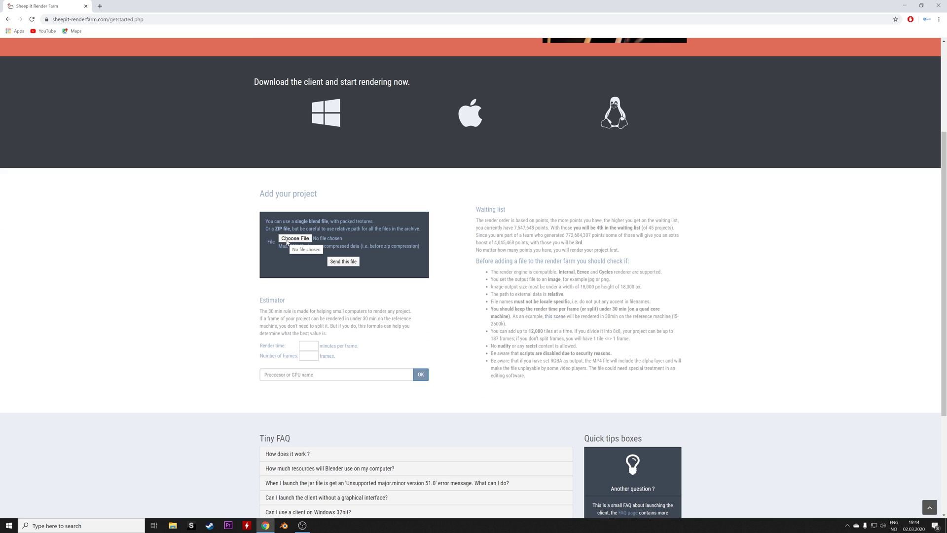
{"action": "left_click", "coordinate": [290, 241]}
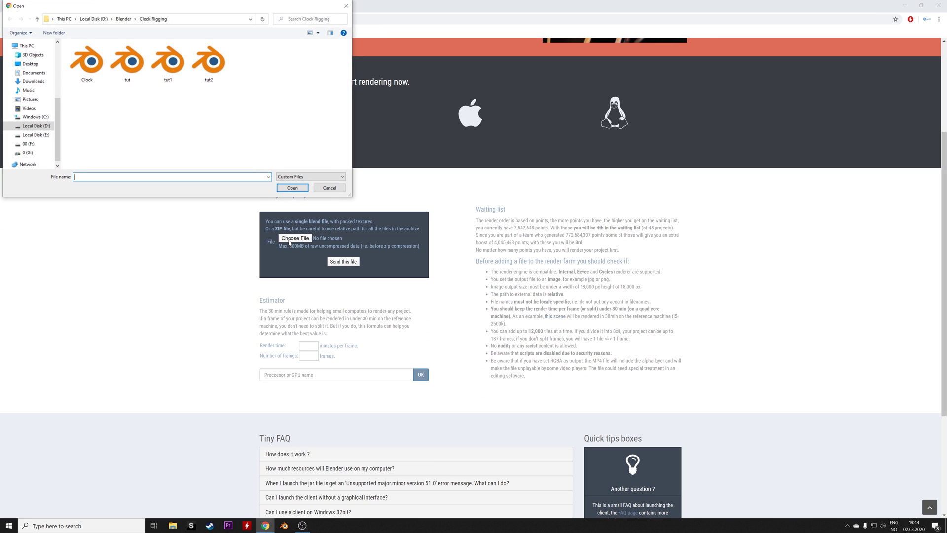
{"action": "left_click", "coordinate": [123, 18]}
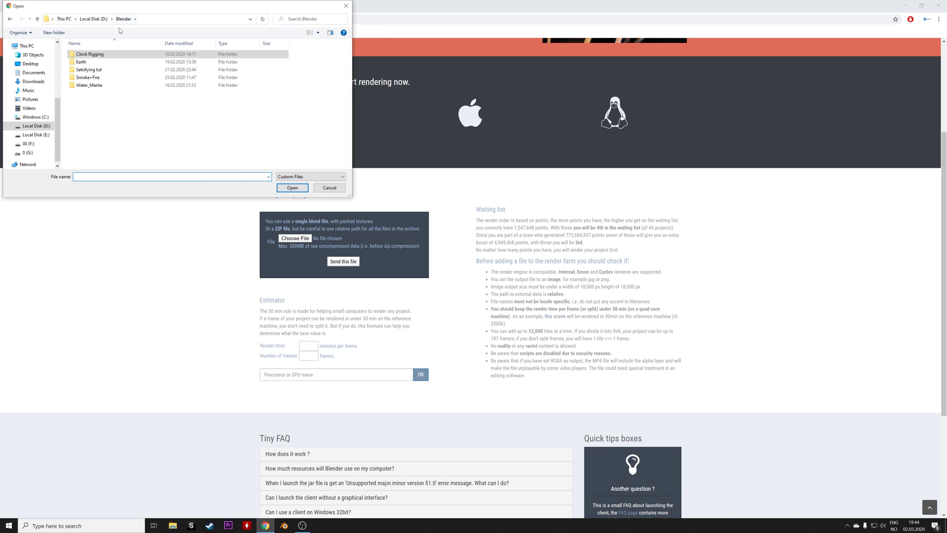
{"action": "double_click", "coordinate": [114, 62]}
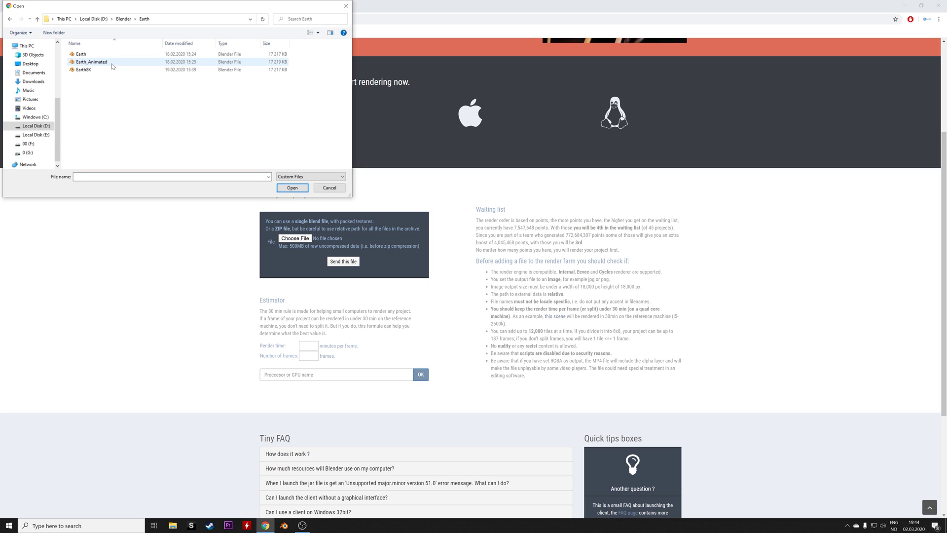
{"action": "mouse_move", "coordinate": [84, 70]}
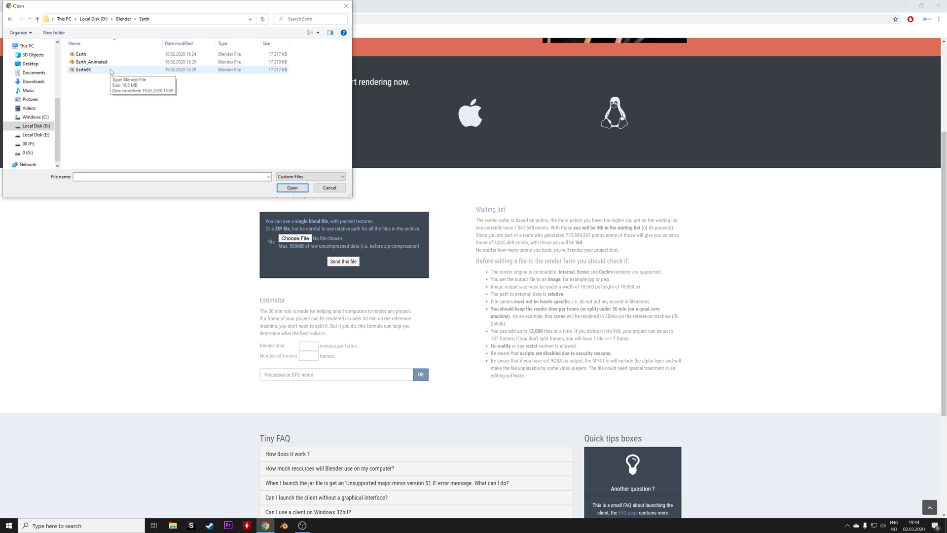
{"action": "left_click", "coordinate": [111, 71]}
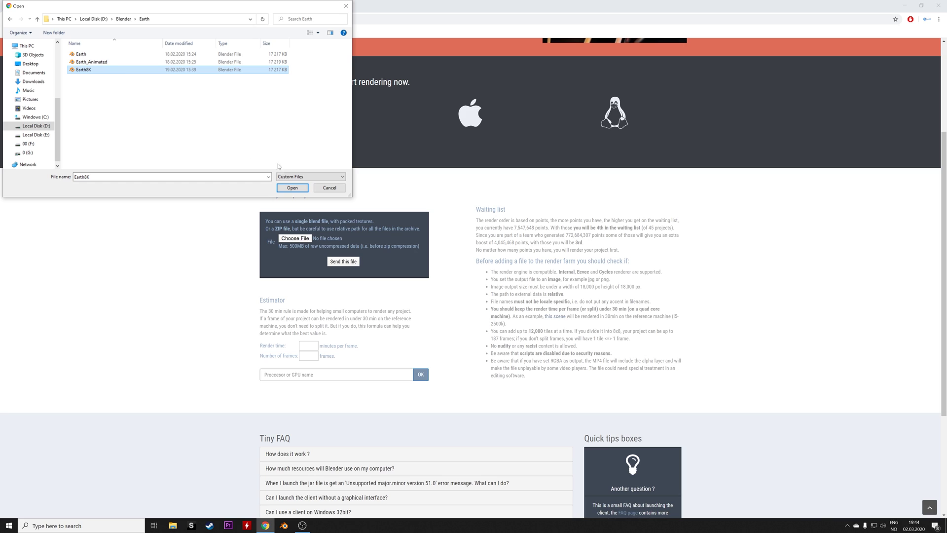
{"action": "left_click", "coordinate": [292, 188]}
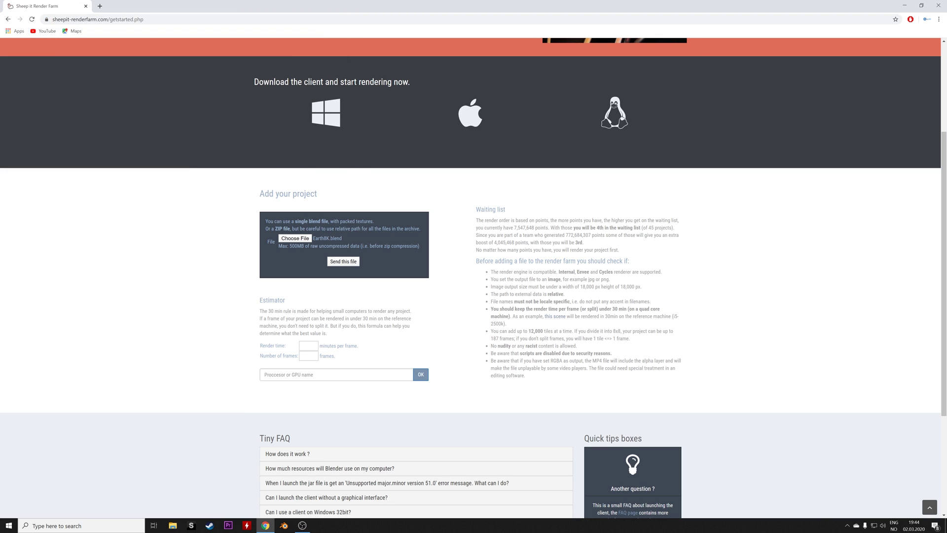
Send Earth8K.blend, enable AMD compute alongside Nvidia, then go to the Projects list.
{"action": "left_click", "coordinate": [330, 260]}
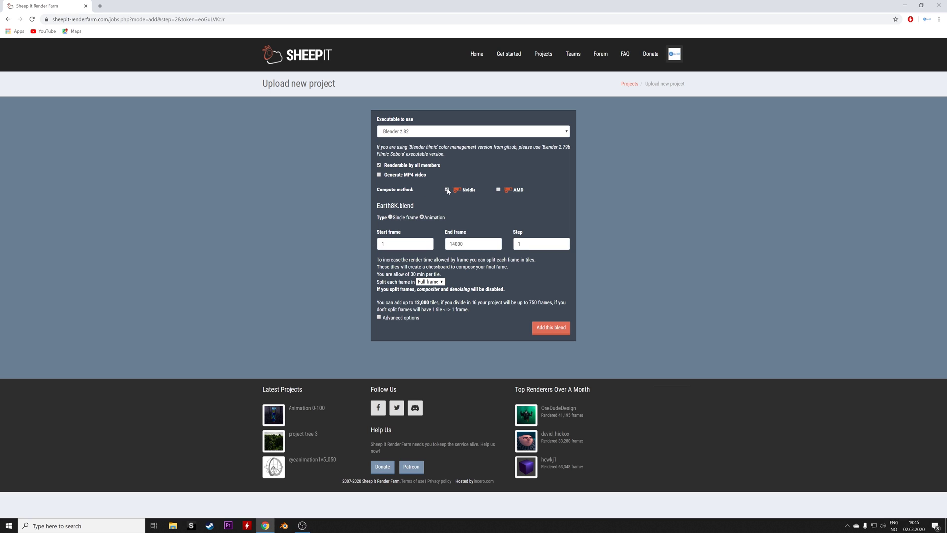
{"action": "left_click", "coordinate": [499, 191]}
{"action": "left_click", "coordinate": [544, 56]}
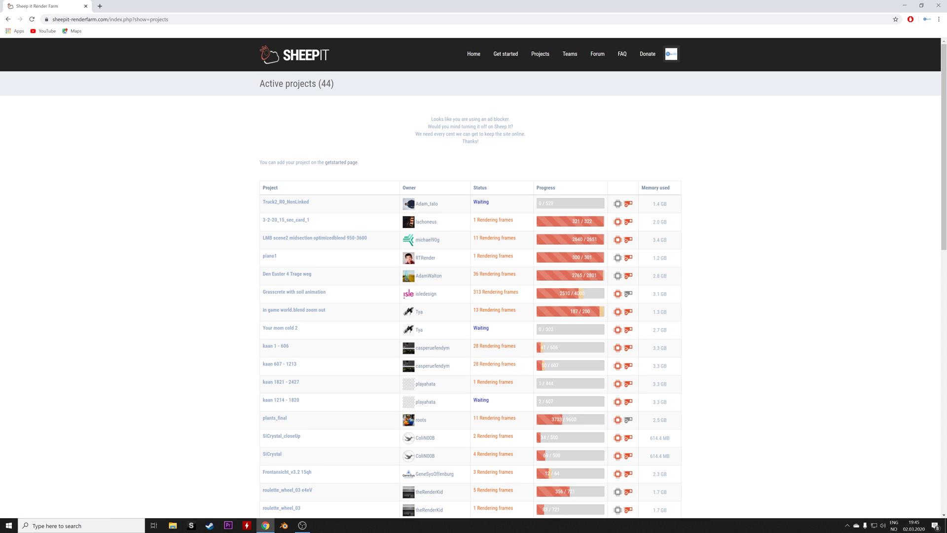
{"action": "scroll", "coordinate": [454, 213], "scroll_direction": "down", "scroll_amount": 3}
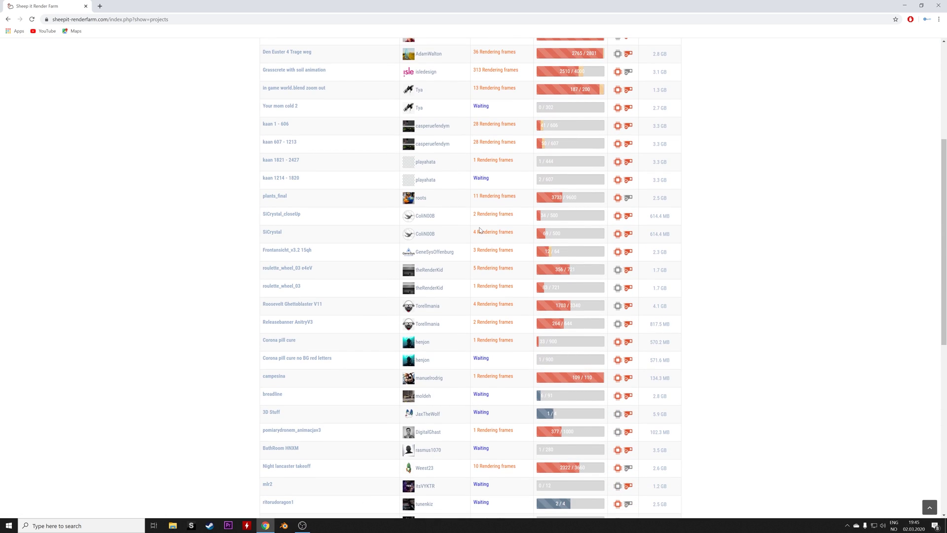
{"action": "scroll", "coordinate": [479, 230], "scroll_direction": "down", "scroll_amount": 2}
{"action": "scroll", "coordinate": [480, 230], "scroll_direction": "down", "scroll_amount": 1}
{"action": "scroll", "coordinate": [480, 230], "scroll_direction": "down", "scroll_amount": 1}
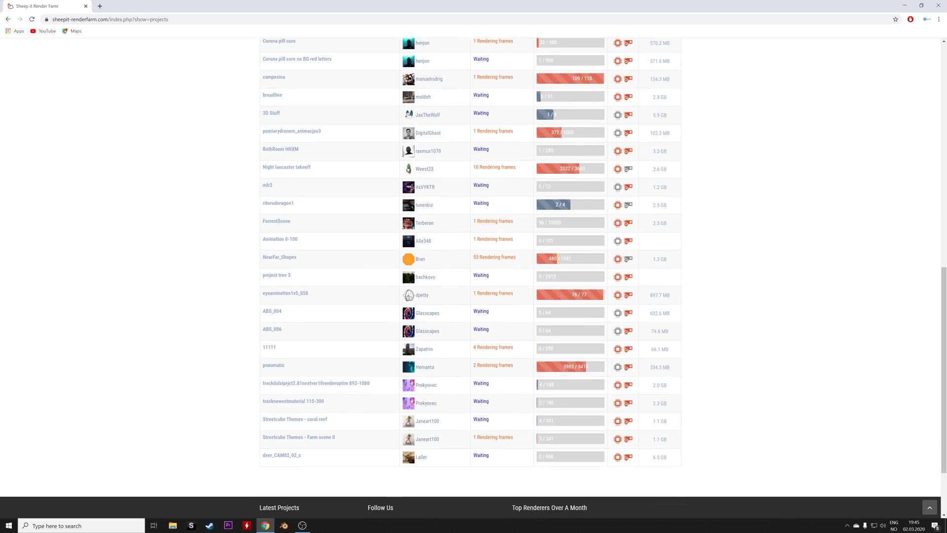
{"action": "scroll", "coordinate": [479, 231], "scroll_direction": "down", "scroll_amount": 1}
{"action": "scroll", "coordinate": [480, 231], "scroll_direction": "up", "scroll_amount": 5}
{"action": "scroll", "coordinate": [480, 230], "scroll_direction": "up", "scroll_amount": 3}
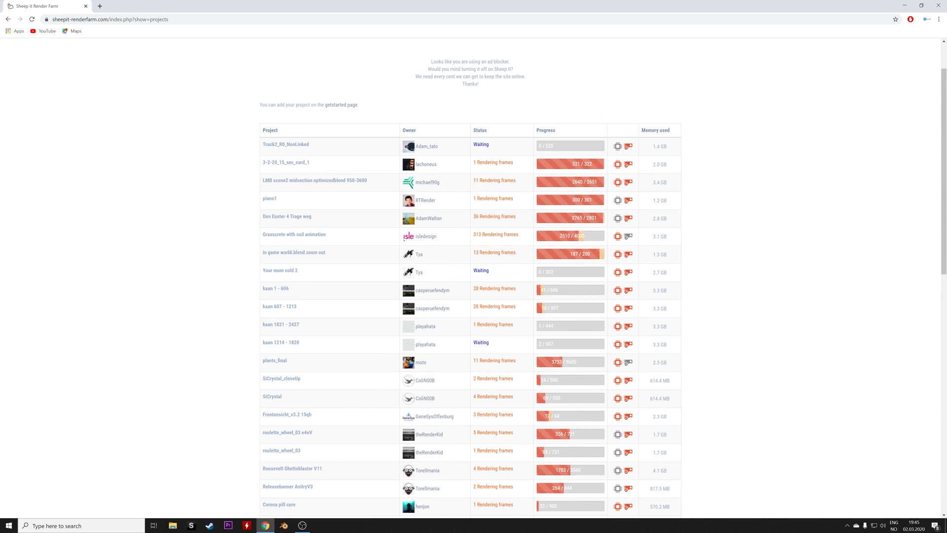
Open the profile of the Grasscrete with soil animation owner, then the account menu.
{"action": "left_click", "coordinate": [425, 237]}
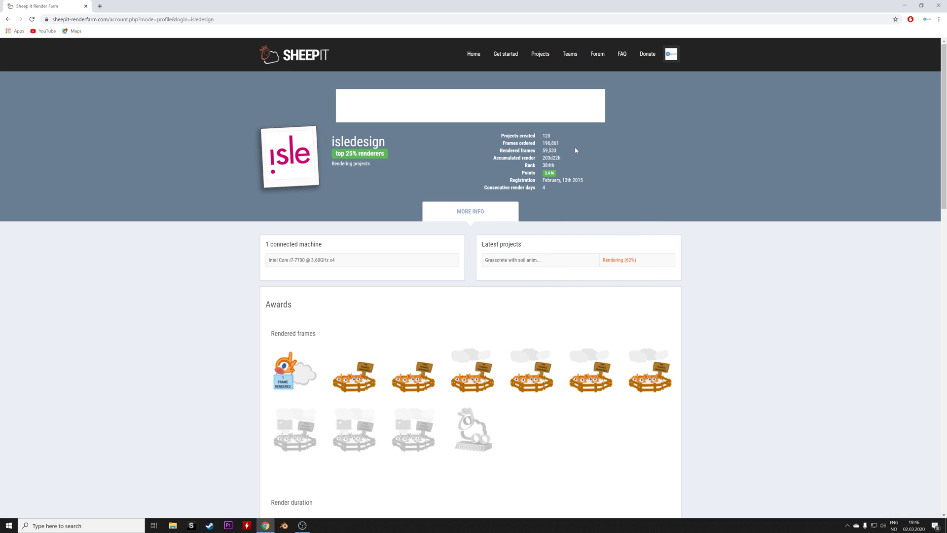
{"action": "left_click", "coordinate": [671, 53]}
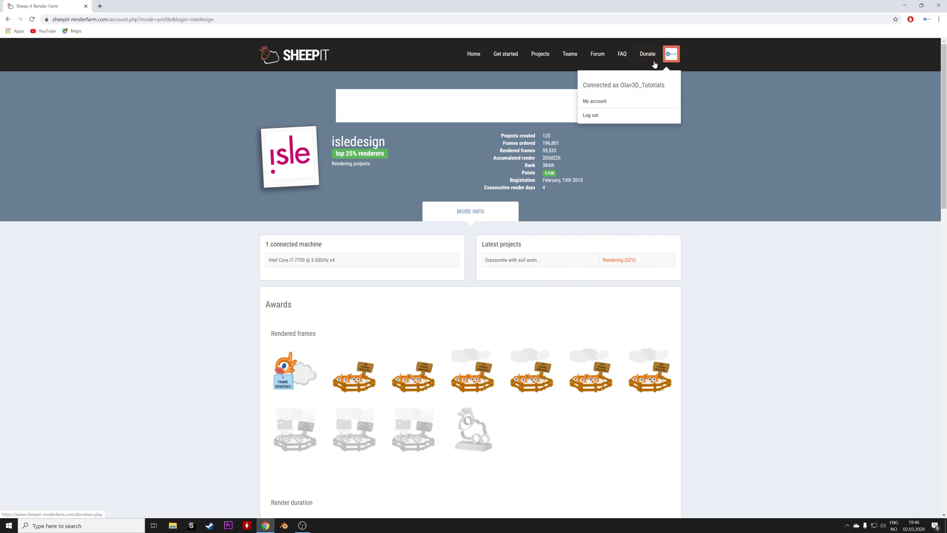
Open My account to review its points and frames timelines and awards.
{"action": "left_click", "coordinate": [628, 100]}
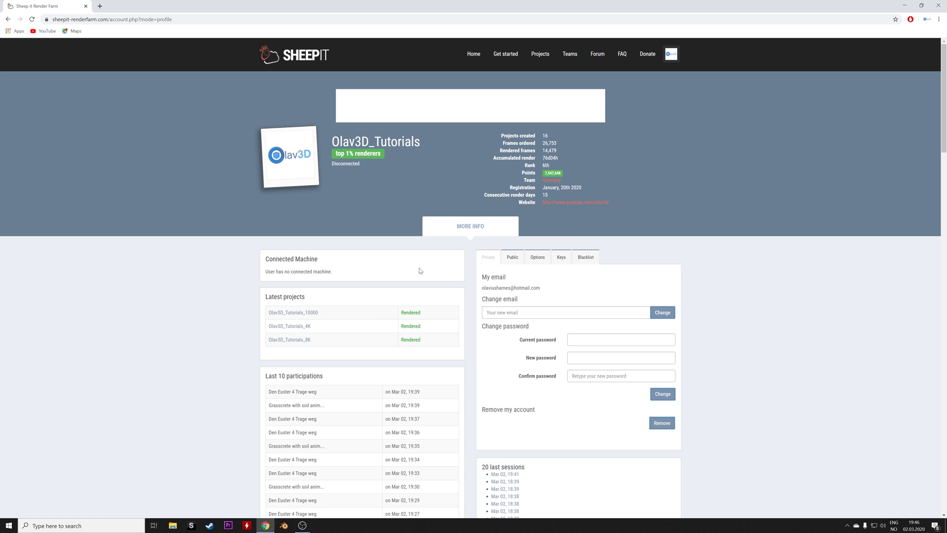
{"action": "scroll", "coordinate": [420, 270], "scroll_direction": "down", "scroll_amount": 4}
{"action": "scroll", "coordinate": [420, 271], "scroll_direction": "down", "scroll_amount": 3}
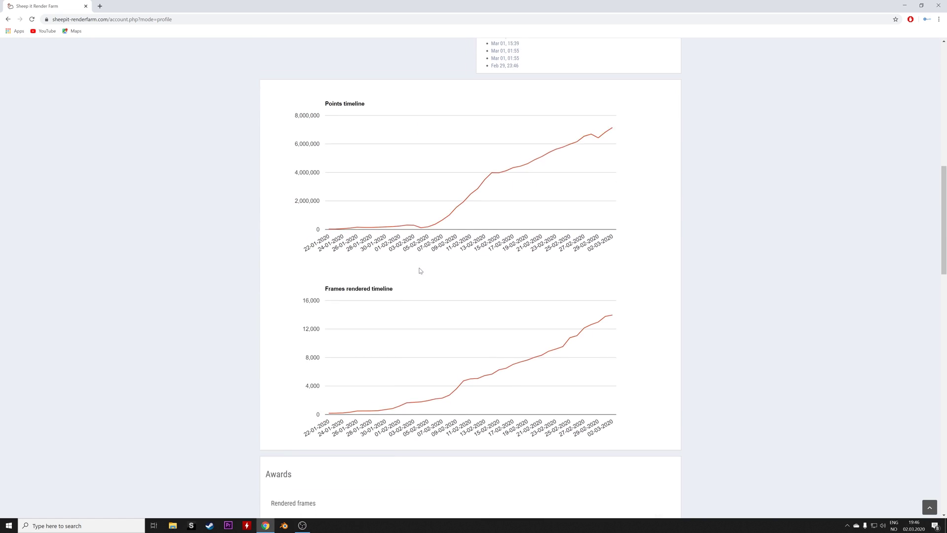
{"action": "scroll", "coordinate": [420, 271], "scroll_direction": "down", "scroll_amount": 4}
{"action": "scroll", "coordinate": [558, 194], "scroll_direction": "down", "scroll_amount": 3}
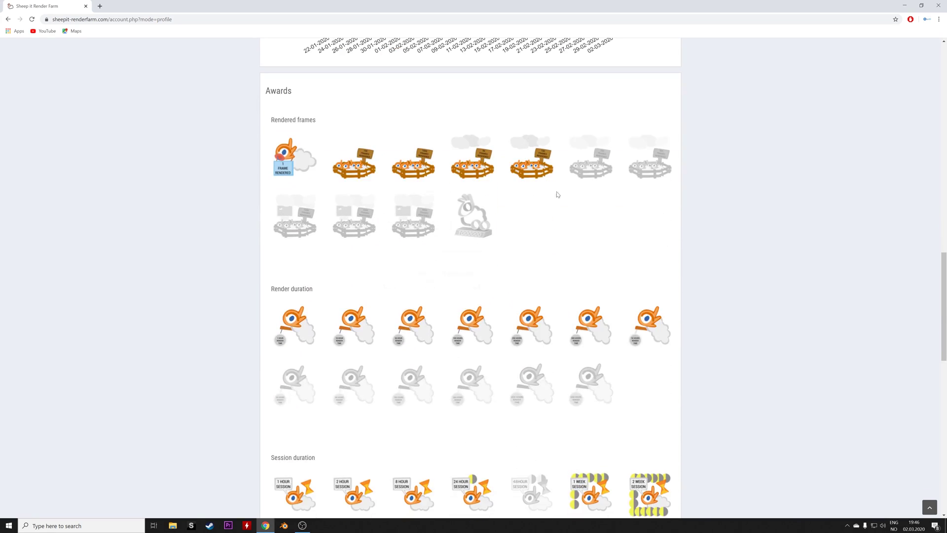
{"action": "mouse_move", "coordinate": [591, 159]}
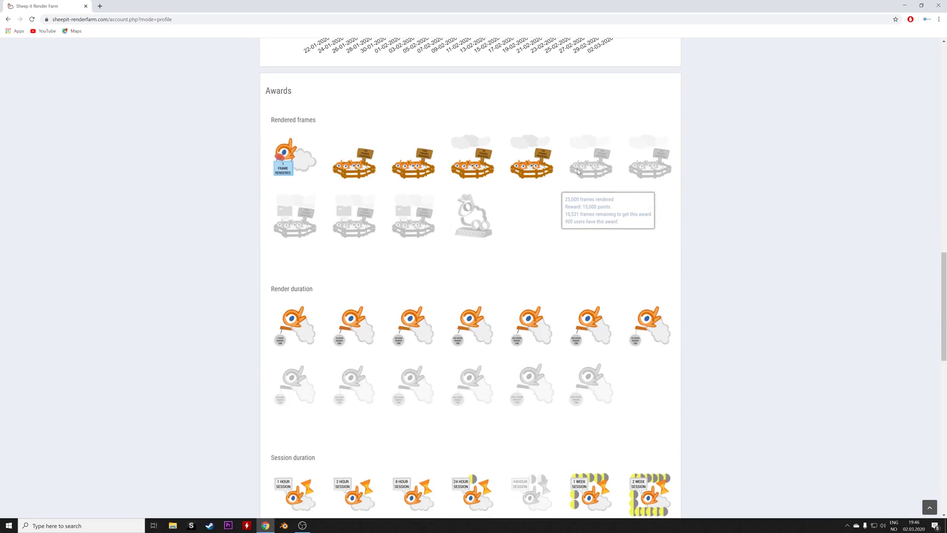
{"action": "scroll", "coordinate": [532, 245], "scroll_direction": "down", "scroll_amount": 2}
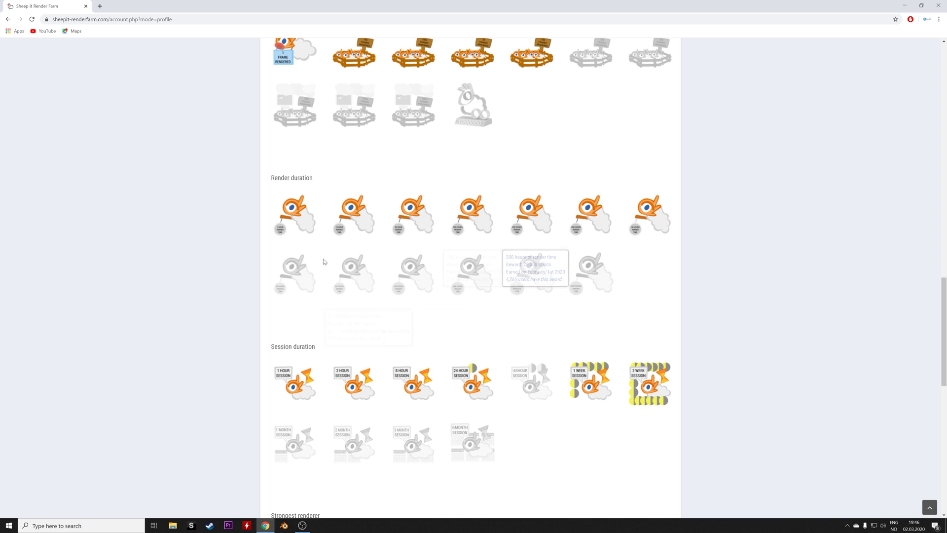
{"action": "mouse_move", "coordinate": [294, 273]}
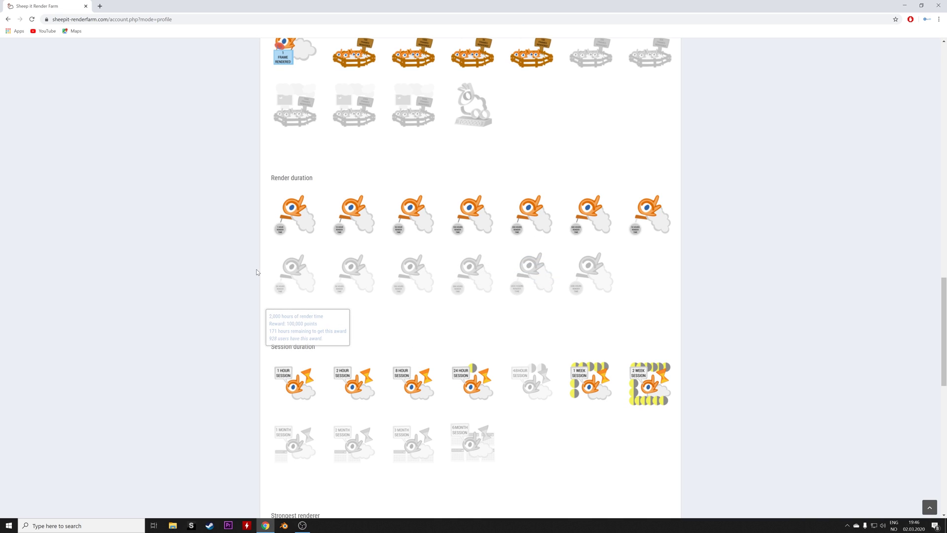
{"action": "scroll", "coordinate": [259, 271], "scroll_direction": "down", "scroll_amount": 4}
{"action": "scroll", "coordinate": [259, 268], "scroll_direction": "down", "scroll_amount": 2}
{"action": "scroll", "coordinate": [339, 288], "scroll_direction": "down", "scroll_amount": 2}
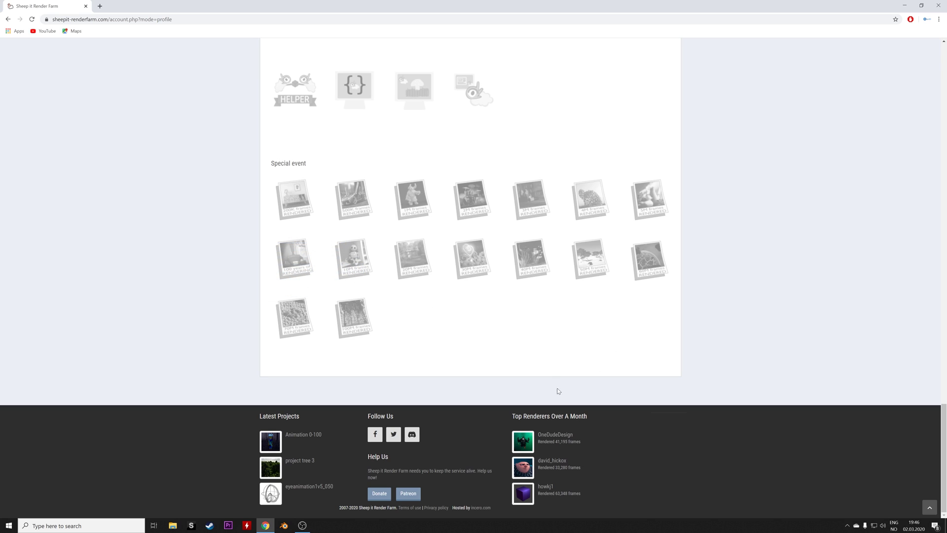
Open the Top renderers ranking by points over the last 30 days.
{"action": "left_click", "coordinate": [550, 417]}
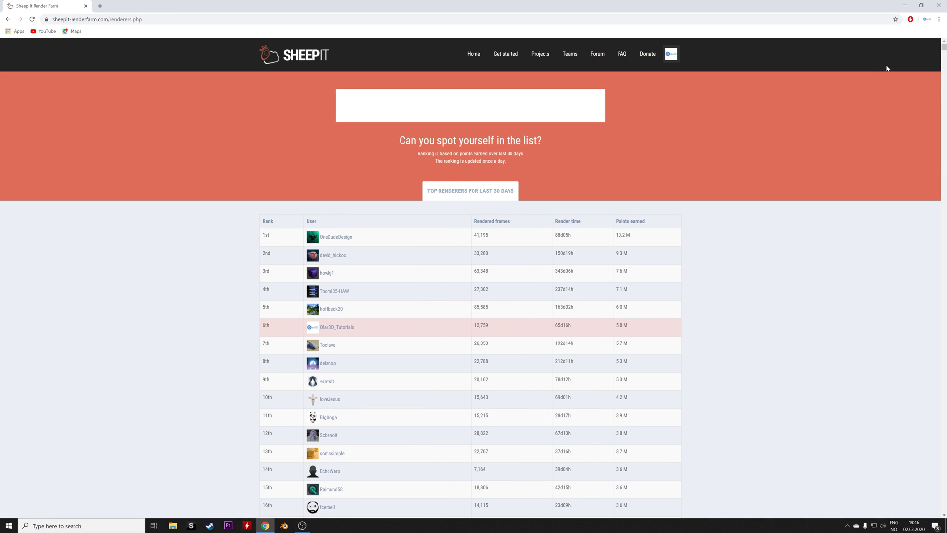
{"action": "mouse_move", "coordinate": [944, 47]}
{"action": "left_mouse_down"}
{"action": "mouse_move", "coordinate": [944, 509]}
{"action": "mouse_move", "coordinate": [944, 46]}
{"action": "left_mouse_up"}
Estimate 1000 six-minute frames on a GeForce RTX 2080 SUPER: 166,880 points with split times.
{"action": "left_click", "coordinate": [505, 53]}
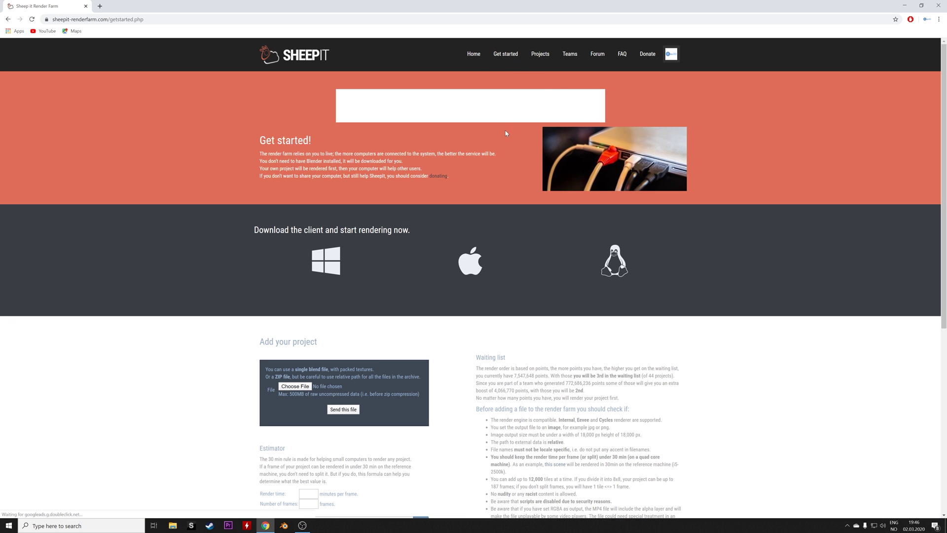
{"action": "scroll", "coordinate": [490, 281], "scroll_direction": "down", "scroll_amount": 1}
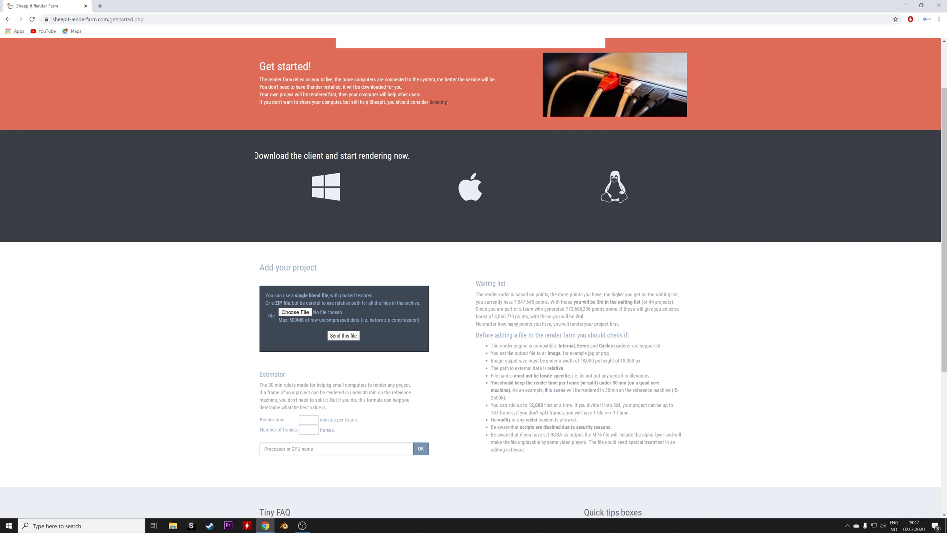
{"action": "left_click_drag", "start_coordinate": [628, 383], "coordinate": [599, 382]}
{"action": "left_click", "coordinate": [746, 357]}
{"action": "left_click", "coordinate": [308, 420]}
{"action": "key", "text": "Tab"}
{"action": "type", "text": "10"}
{"action": "key", "text": "Tab"}
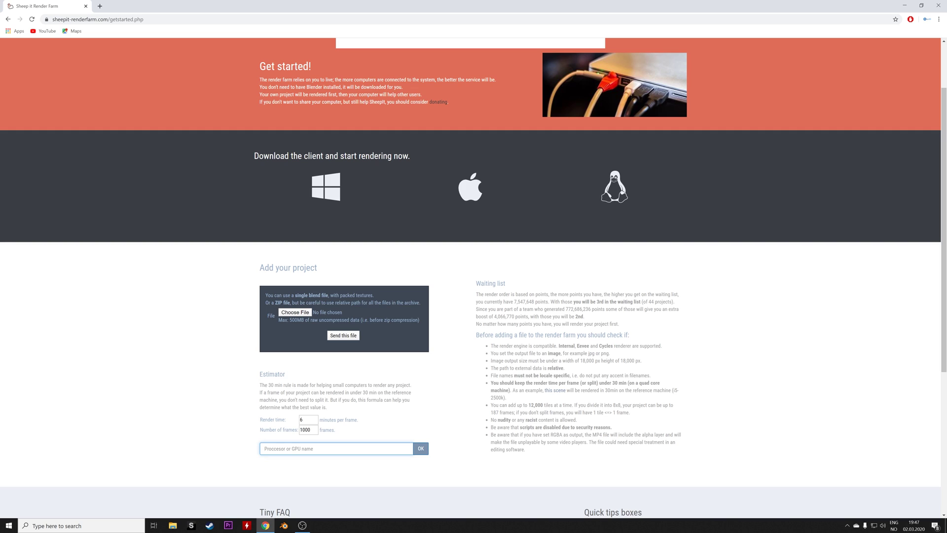
{"action": "type", "text": "rtx"}
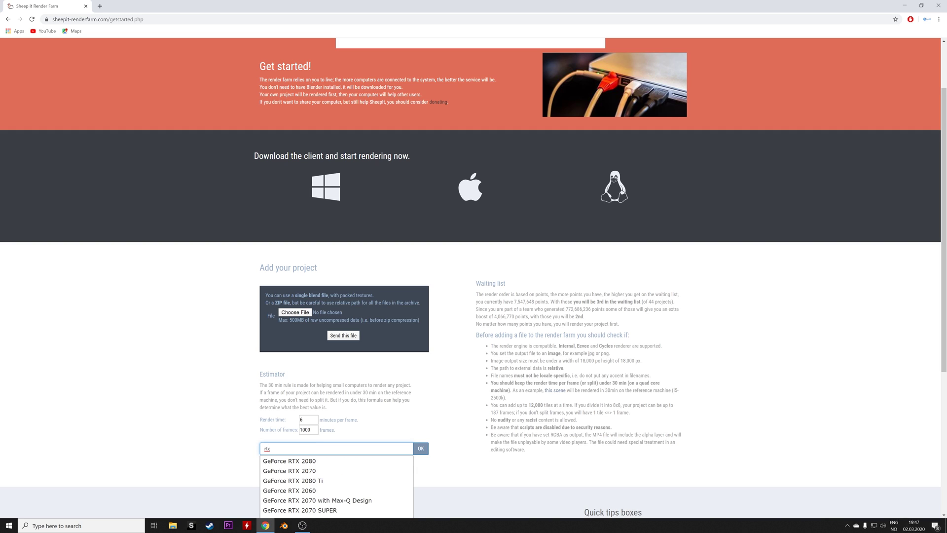
{"action": "scroll", "coordinate": [331, 490], "scroll_direction": "down", "scroll_amount": 1}
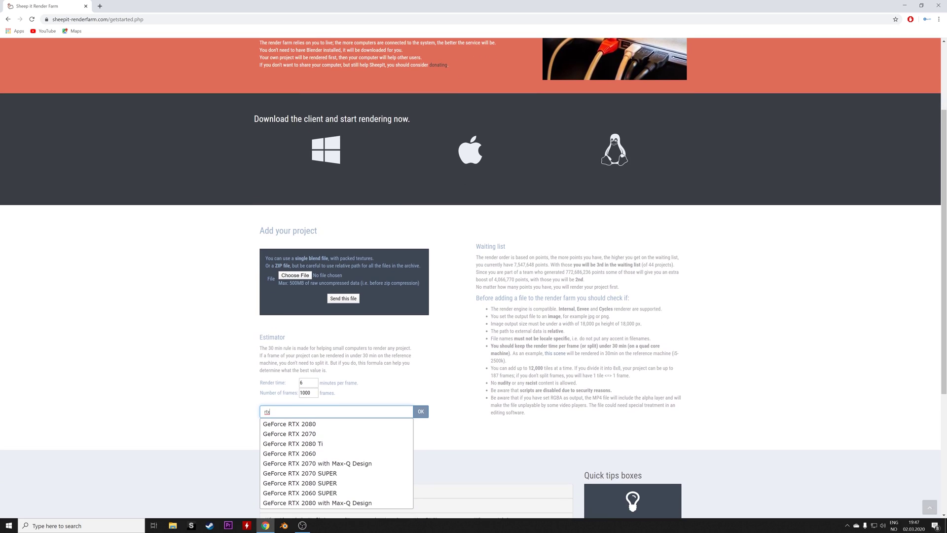
{"action": "left_click", "coordinate": [330, 485]}
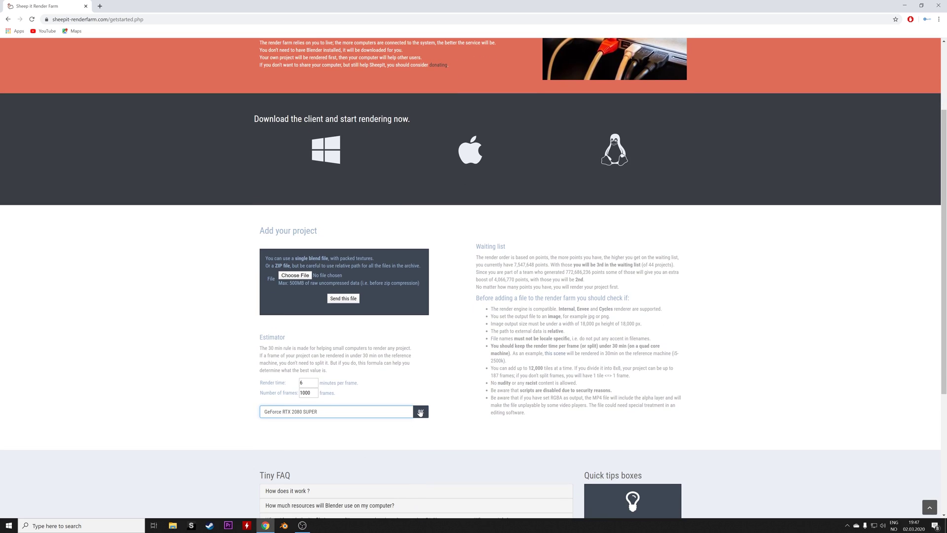
{"action": "left_click", "coordinate": [421, 412]}
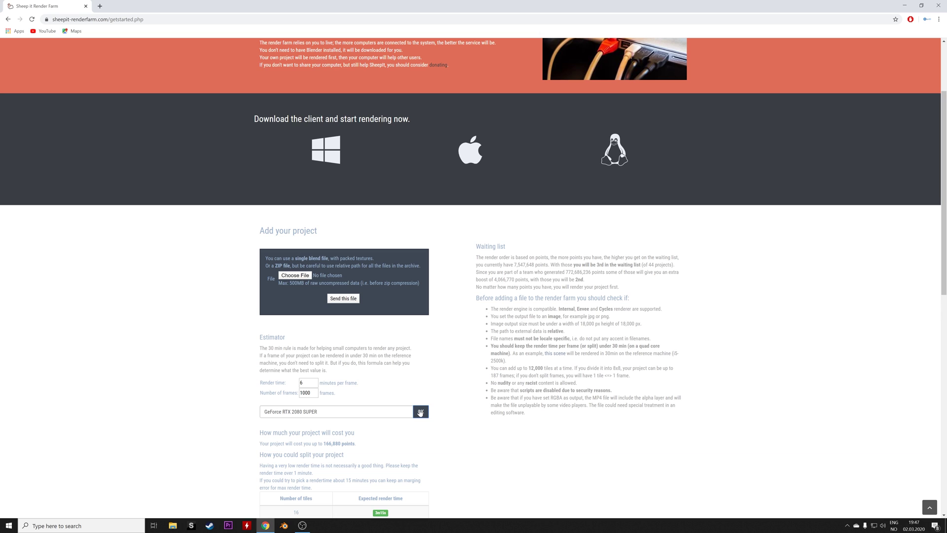
{"action": "scroll", "coordinate": [420, 412], "scroll_direction": "down", "scroll_amount": 2}
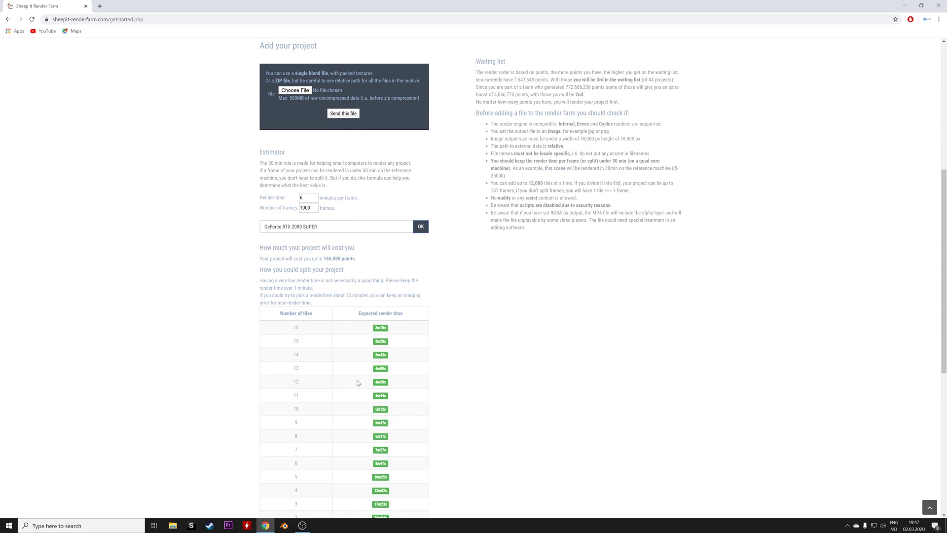
{"action": "scroll", "coordinate": [354, 379], "scroll_direction": "down", "scroll_amount": 3}
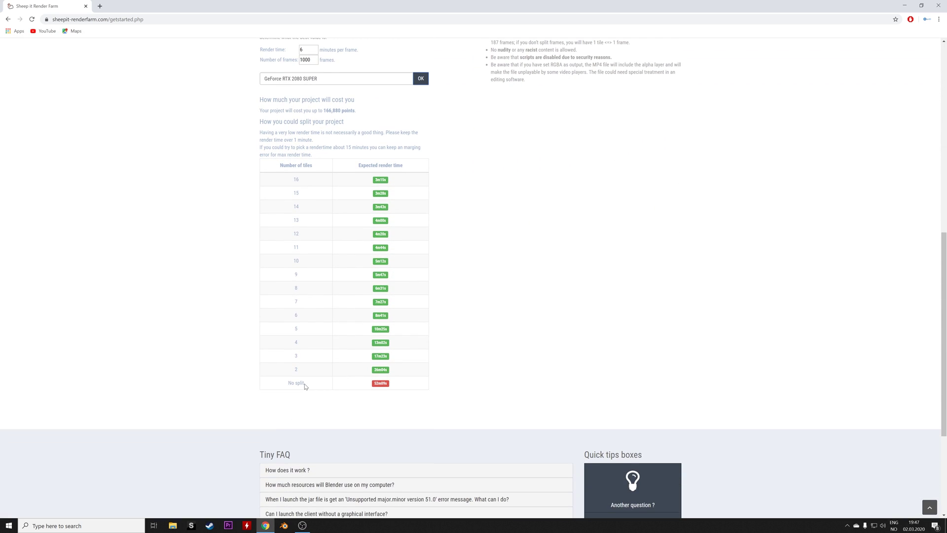
{"action": "scroll", "coordinate": [301, 369], "scroll_direction": "up", "scroll_amount": 4}
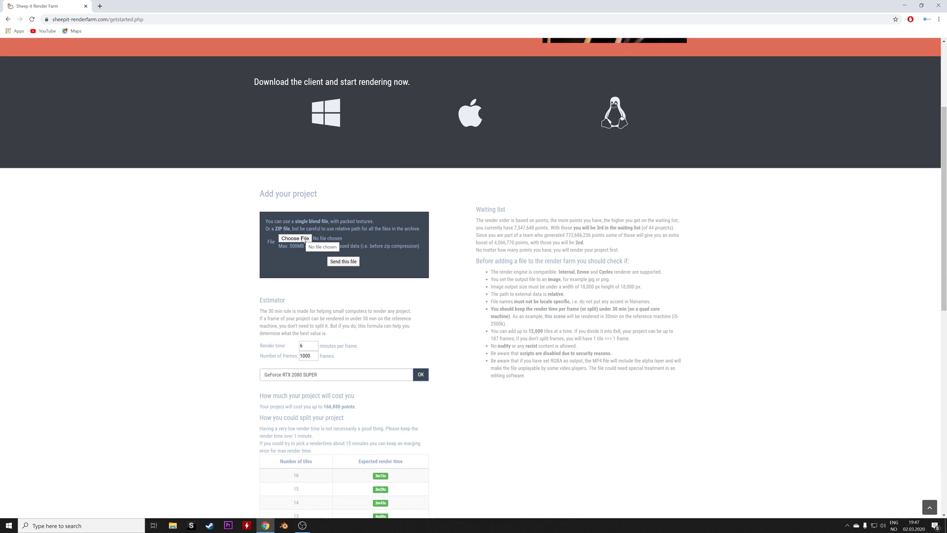
Choose Olav3D_Tutorials_8K.blend from Blender > Satisfying tut and send the file.
{"action": "left_click", "coordinate": [305, 238]}
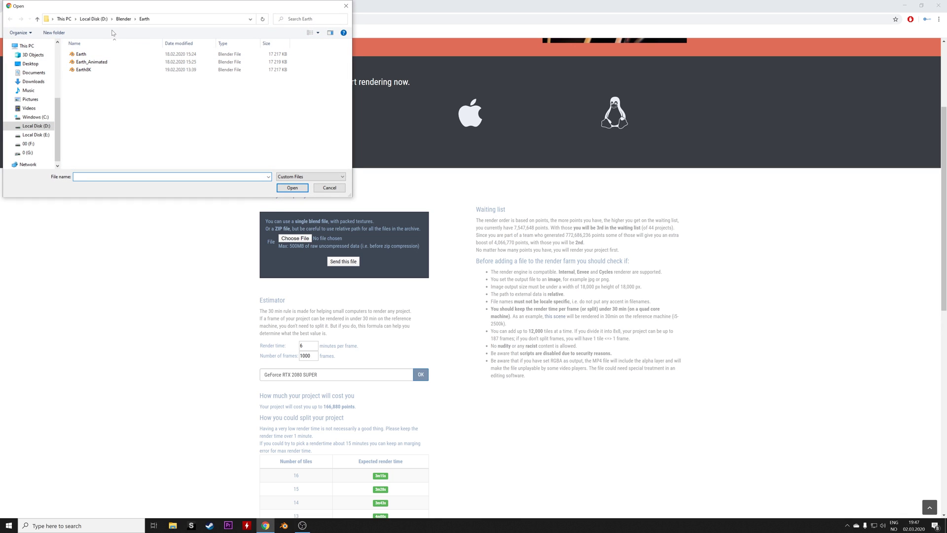
{"action": "left_click", "coordinate": [120, 21]}
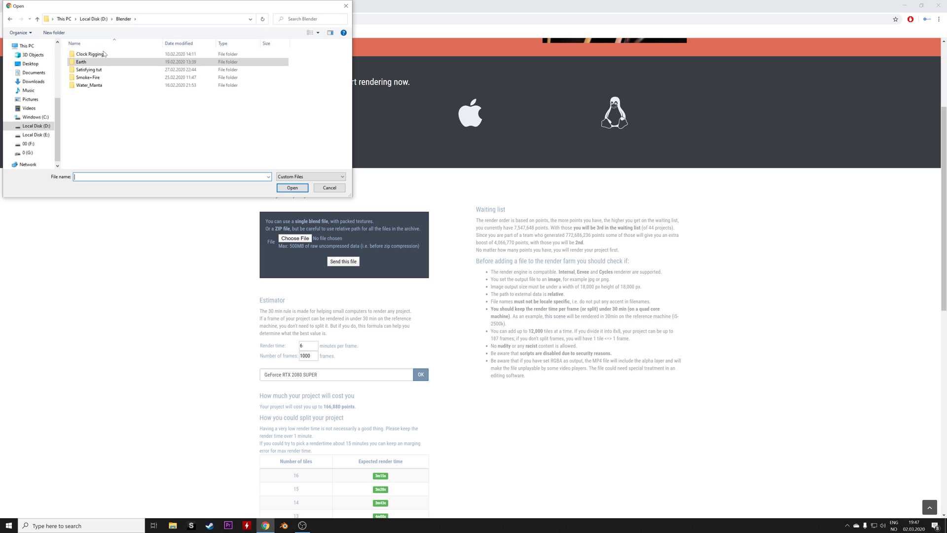
{"action": "double_click", "coordinate": [102, 72]}
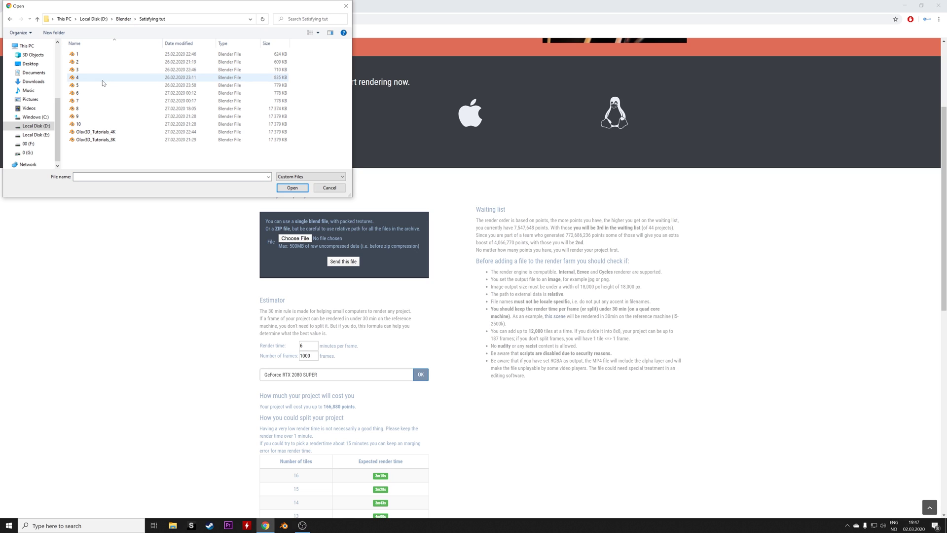
{"action": "left_click", "coordinate": [114, 141]}
{"action": "left_click", "coordinate": [292, 187]}
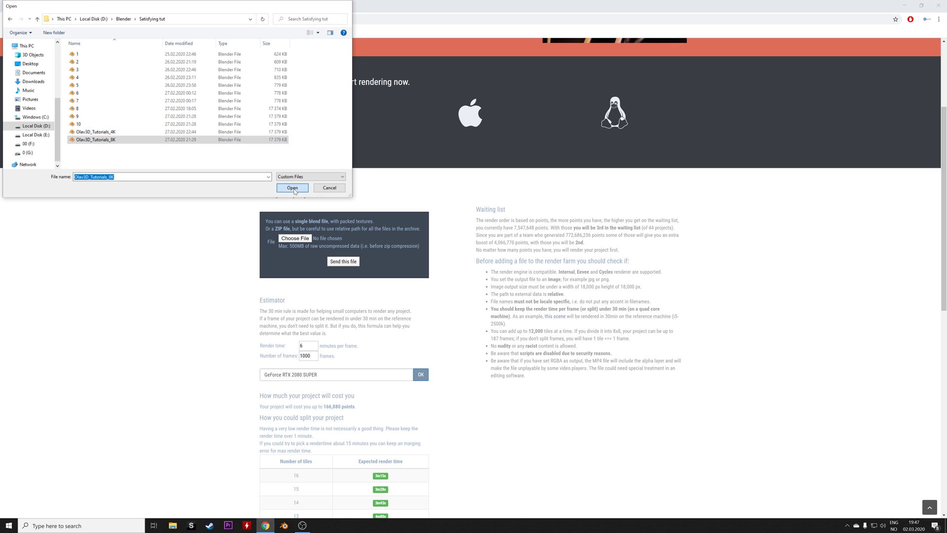
{"action": "left_click", "coordinate": [341, 263]}
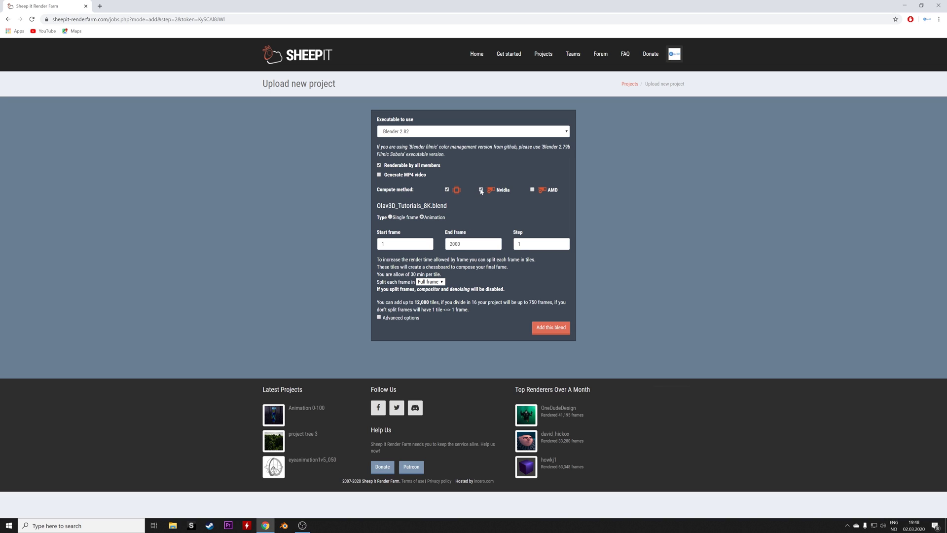
Set each frame to split into 2x2 tiles and add the blend as a render job for frames 1–2000.
{"action": "left_click", "coordinate": [433, 282]}
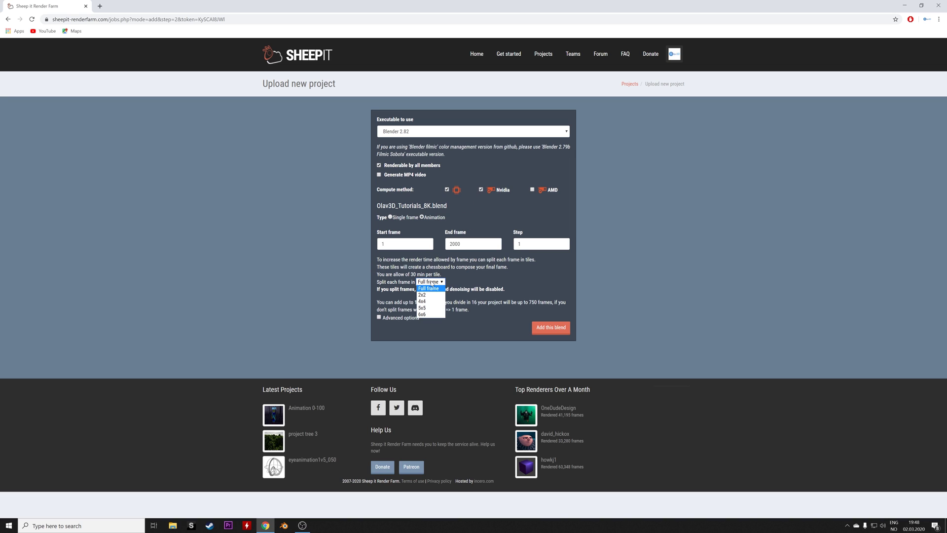
{"action": "left_click", "coordinate": [435, 296]}
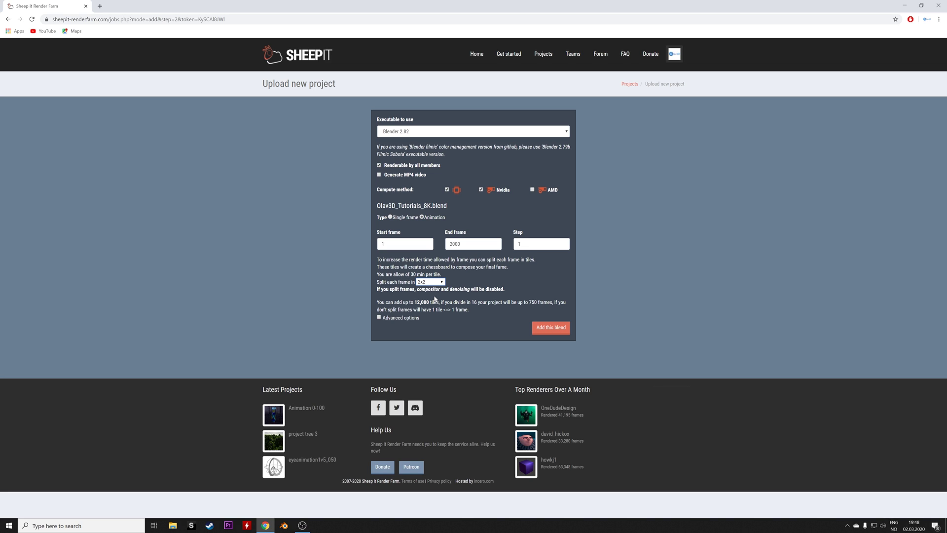
{"action": "left_click", "coordinate": [543, 329]}
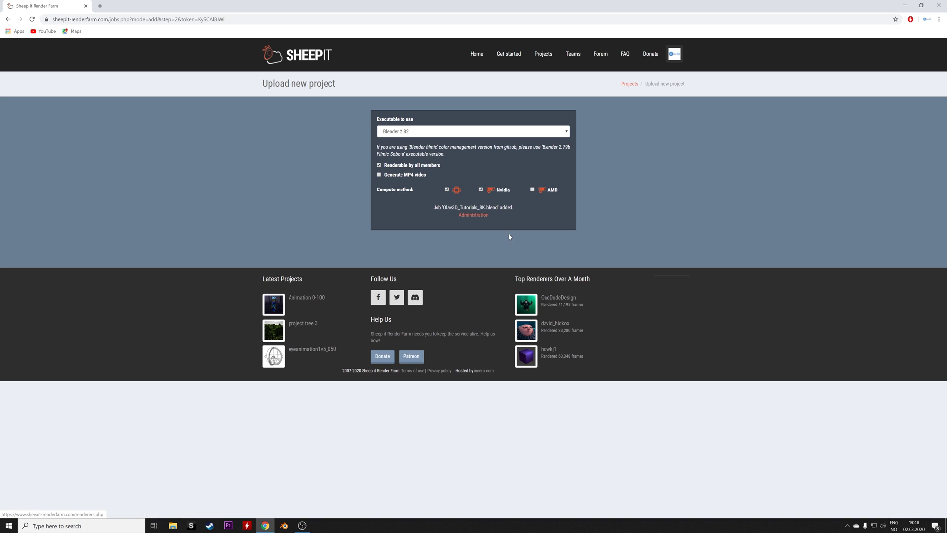
Remove the newly added scene from its Administration page and confirm.
{"action": "left_click", "coordinate": [480, 219]}
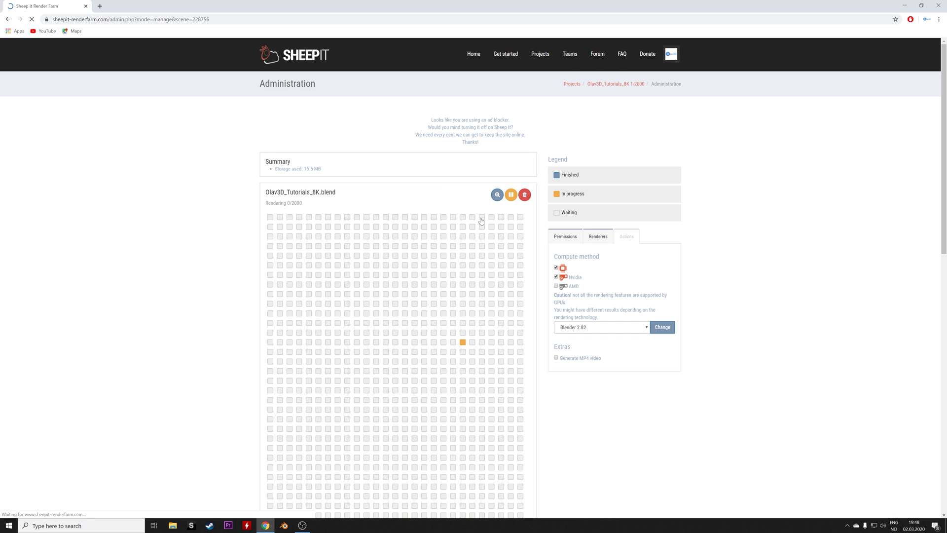
{"action": "left_click", "coordinate": [525, 196]}
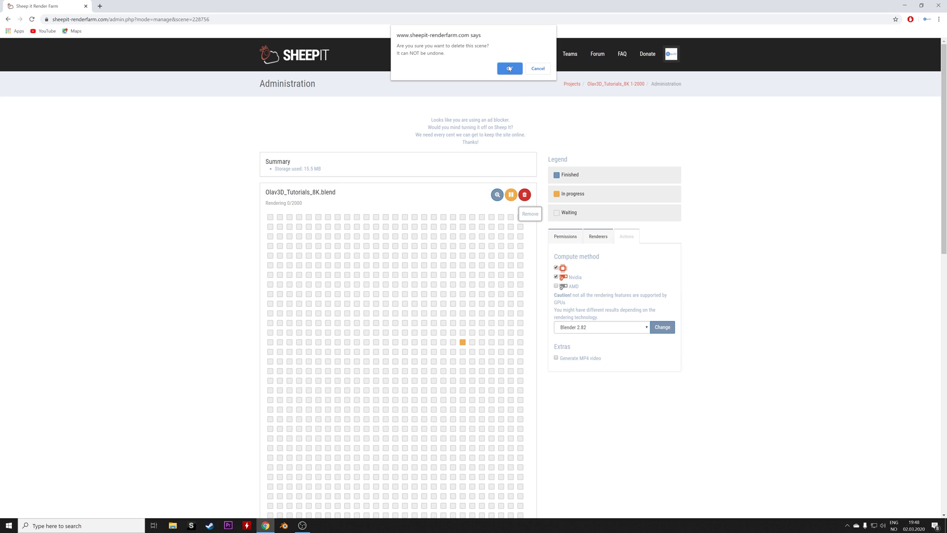
{"action": "left_click", "coordinate": [509, 68]}
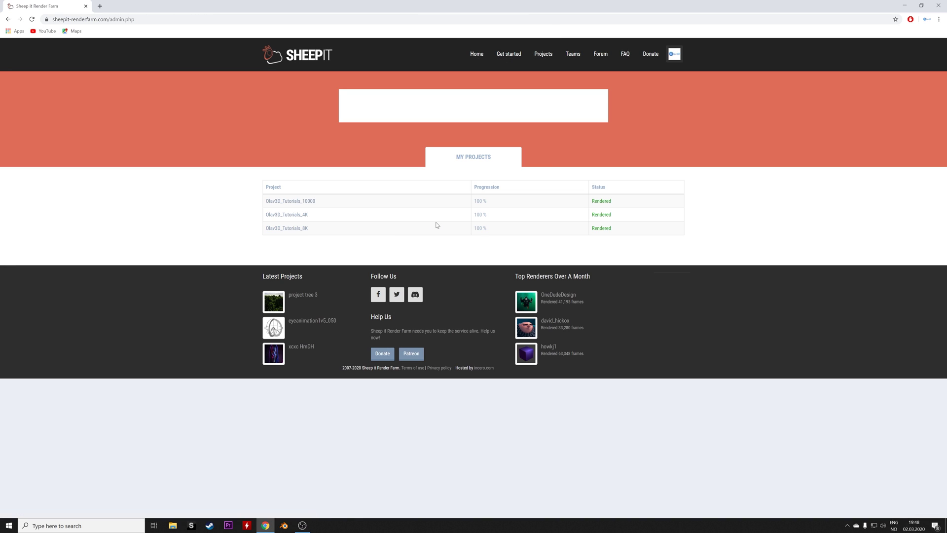
Open the finished Olav3D_Tutorials_8K project and view one frame's four rendered tiles.
{"action": "left_click", "coordinate": [292, 230]}
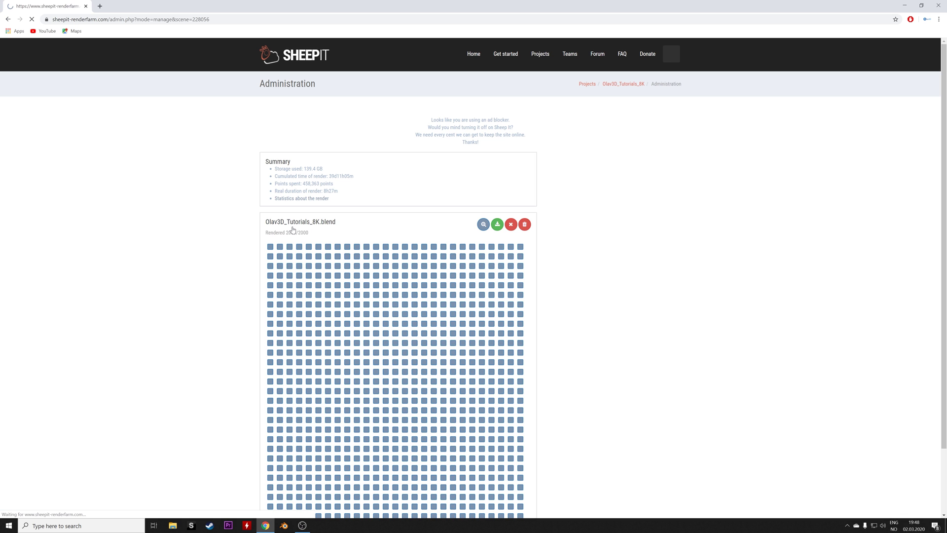
{"action": "left_click", "coordinate": [309, 247]}
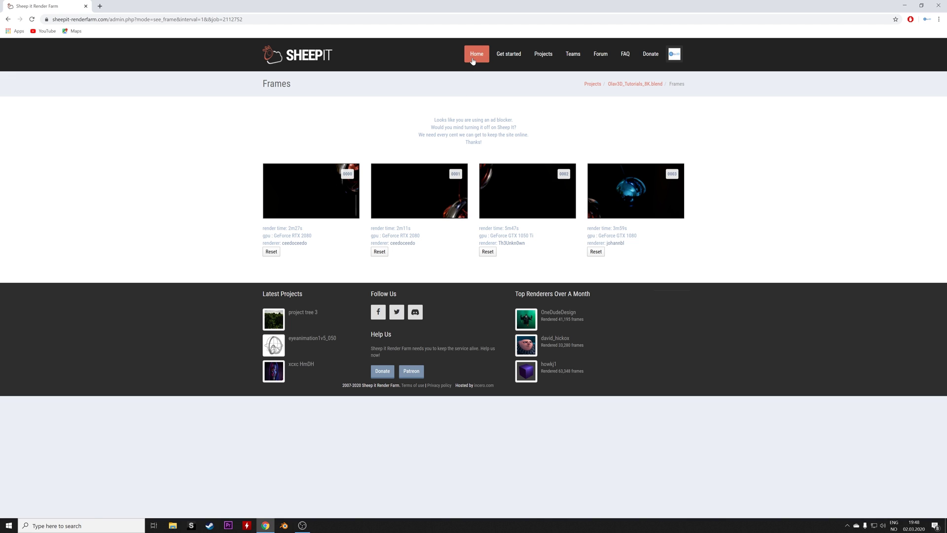
Start downloading the Windows client from Get started, then cancel the download.
{"action": "left_click", "coordinate": [499, 53]}
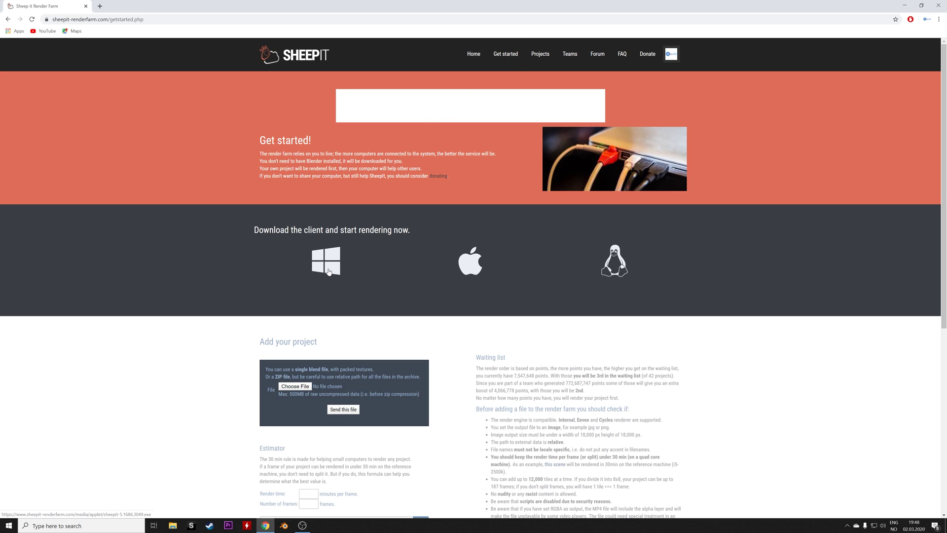
{"action": "left_click", "coordinate": [326, 268]}
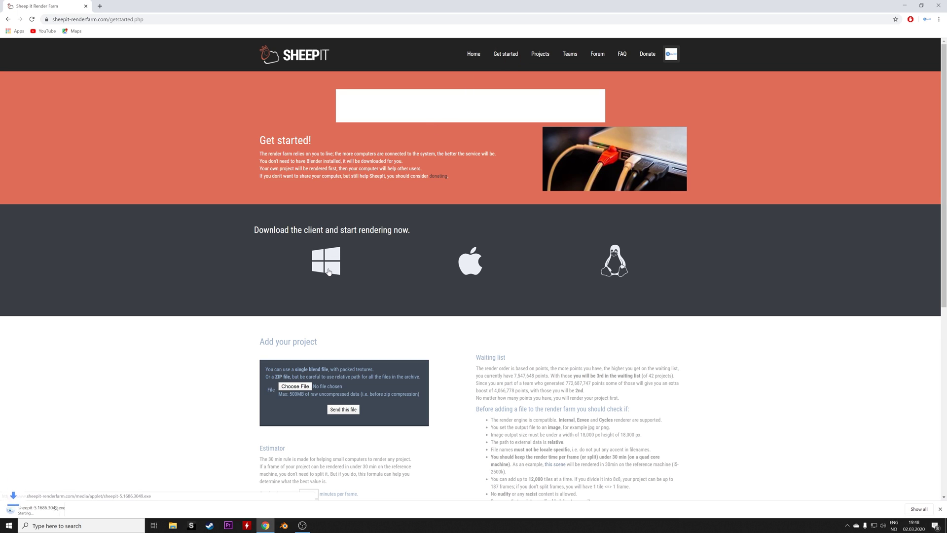
{"action": "left_click", "coordinate": [76, 510]}
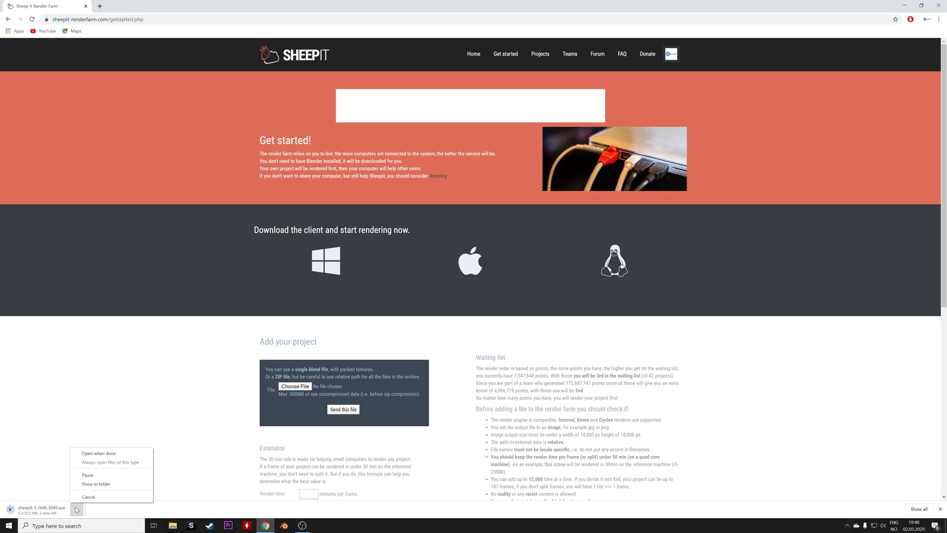
{"action": "left_click", "coordinate": [89, 494]}
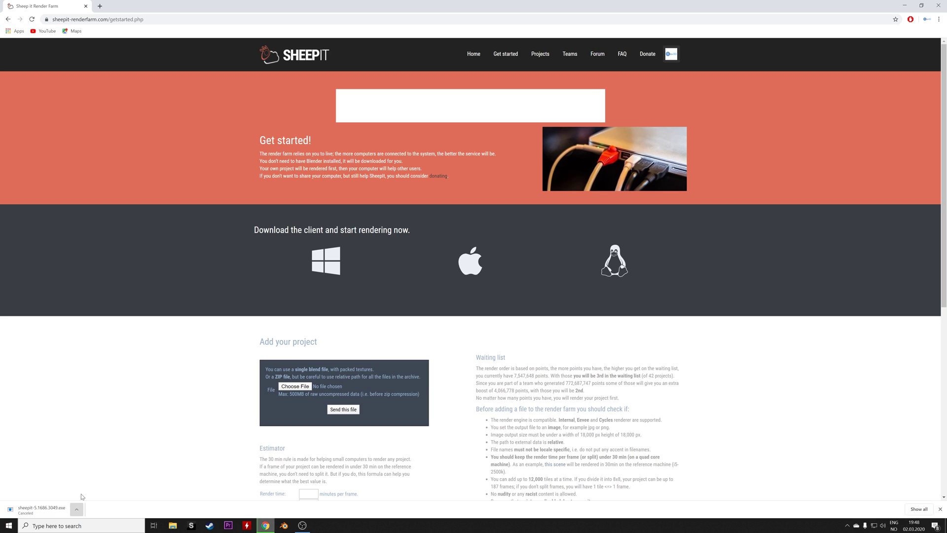
Launch the installed SheepIt client so it extracts, connects and begins rendering others' projects for points.
{"action": "left_click", "coordinate": [191, 526]}
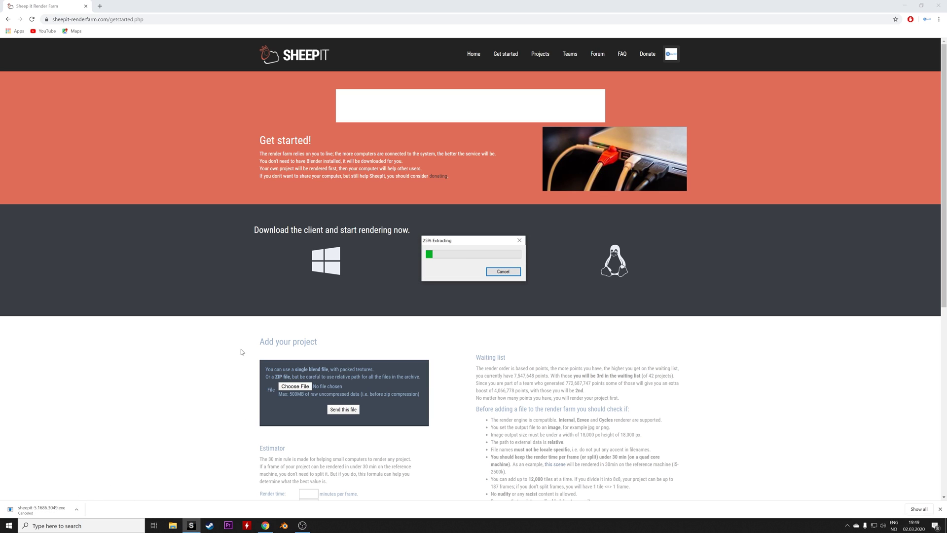